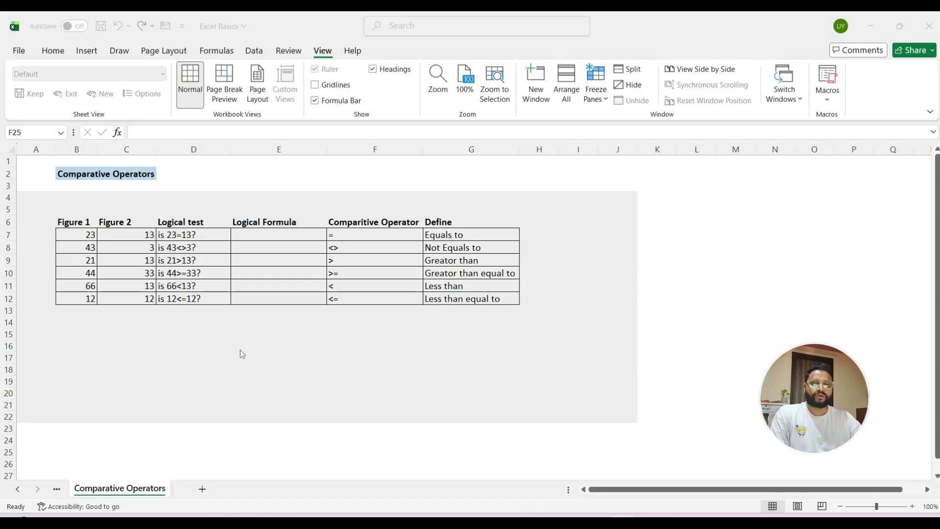
# Step: Enter the formula =B7=C7 in cell E7 to test whether Figure 1 equals Figure 2
pyautogui.click(193, 346)
pyautogui.click(205, 335)
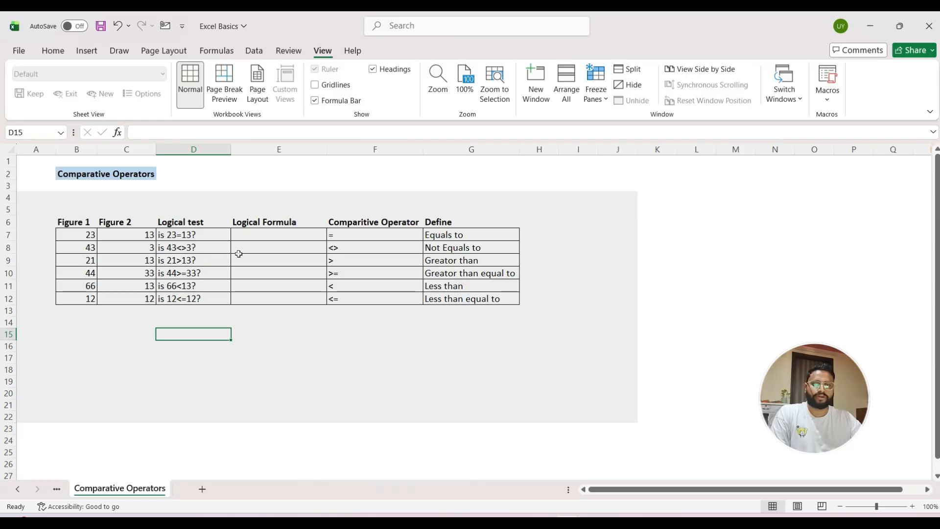
pyautogui.click(253, 238)
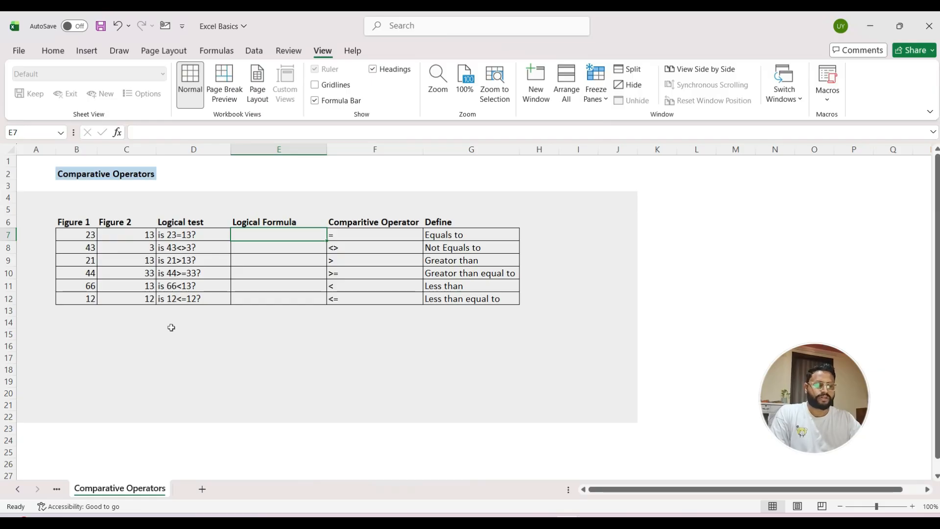
pyautogui.write('=')
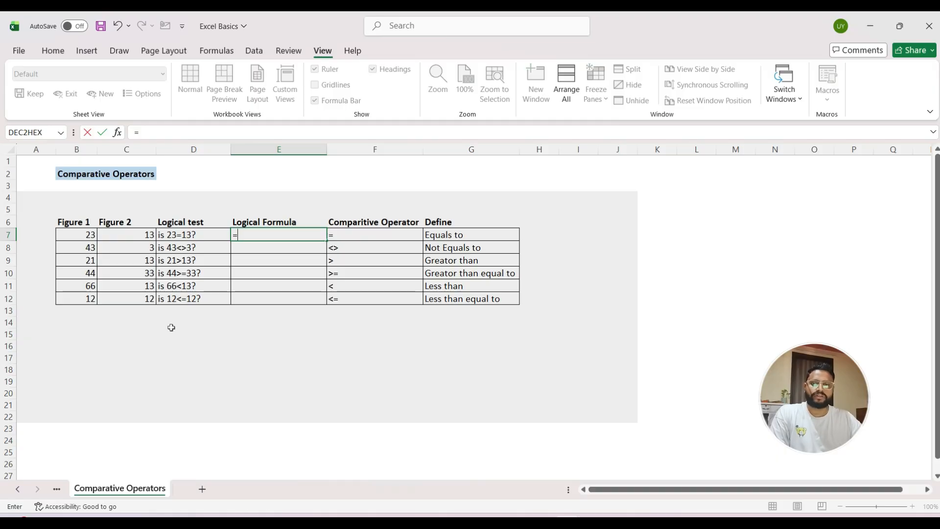
pyautogui.press('Left')
pyautogui.press('Left')
pyautogui.press('Left')
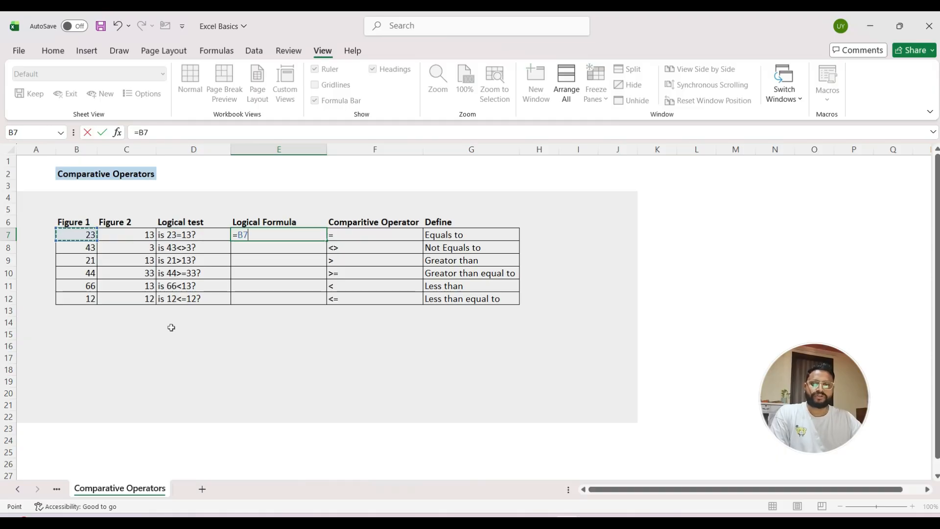
pyautogui.write('=')
pyautogui.press('Left')
pyautogui.press('Left')
pyautogui.press('Return')
pyautogui.press('Up')
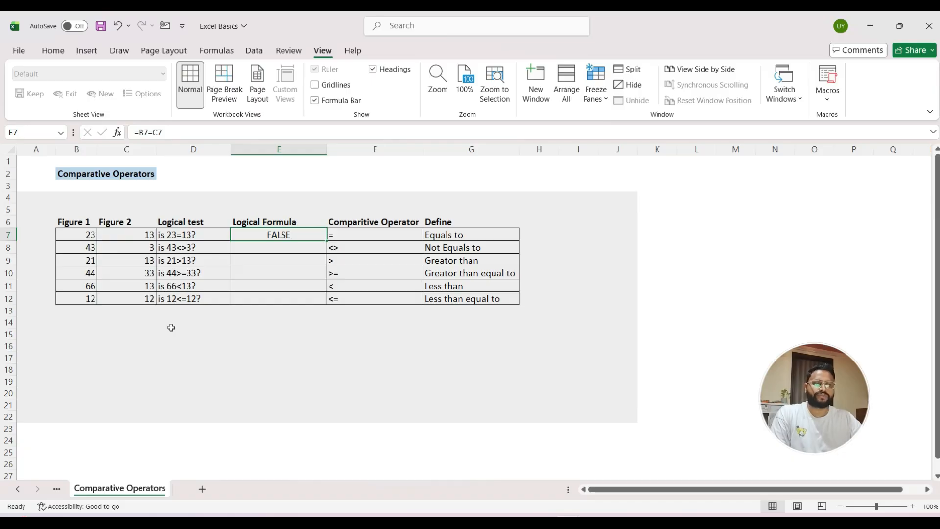
# Step: Enter the formula =B8<>C8 in cell E8 to test whether the two figures are not equal
pyautogui.press('Down')
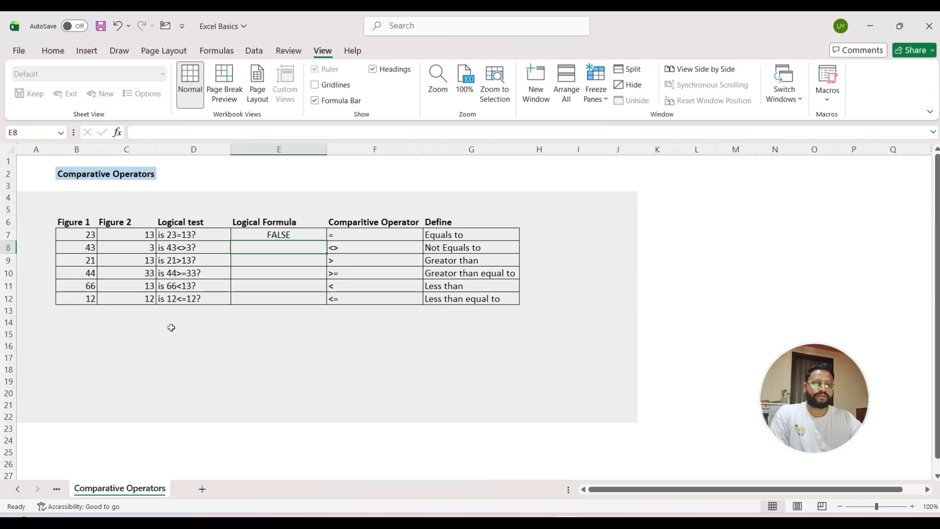
pyautogui.write('=')
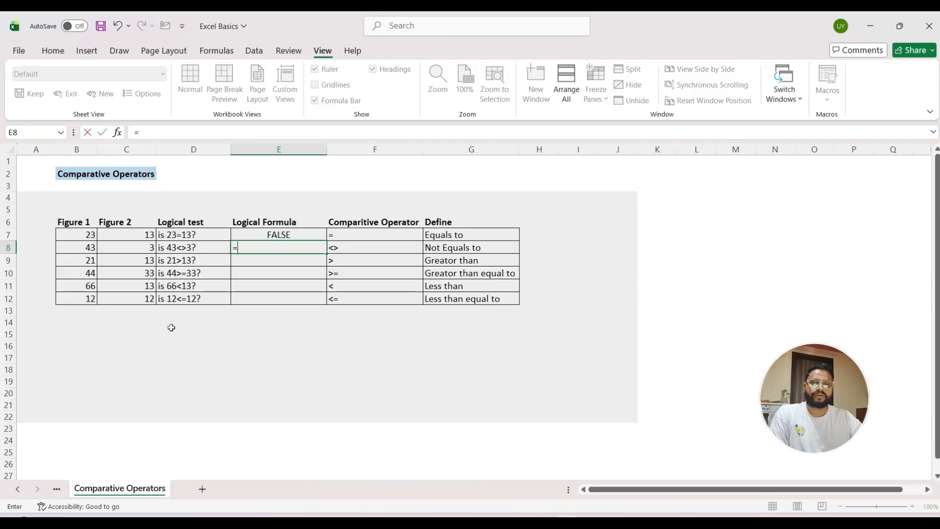
pyautogui.press('Left')
pyautogui.press('Left')
pyautogui.press('Left')
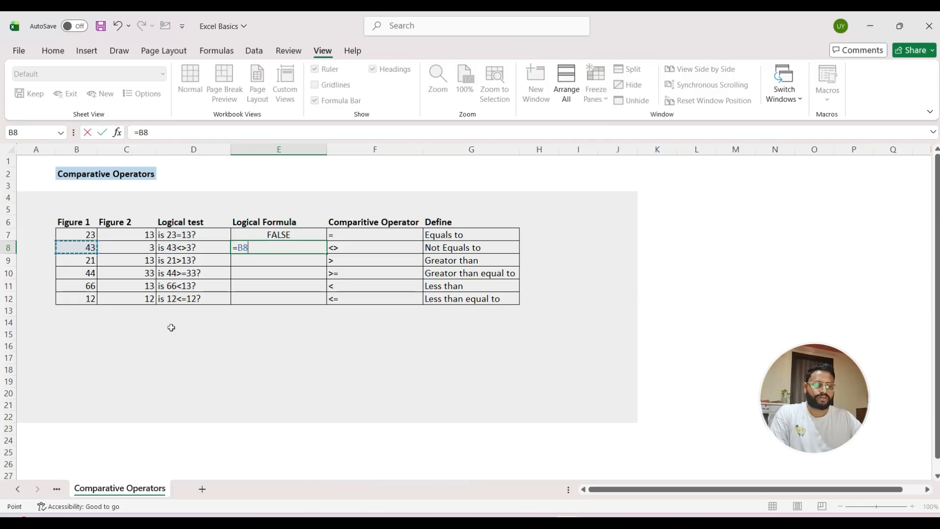
pyautogui.write('<>')
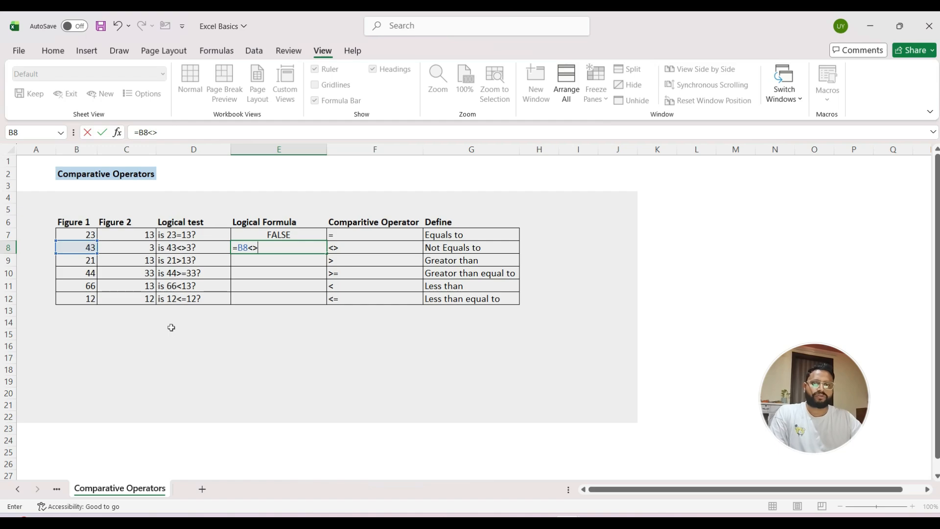
pyautogui.press('Left')
pyautogui.press('Left')
pyautogui.press('Return')
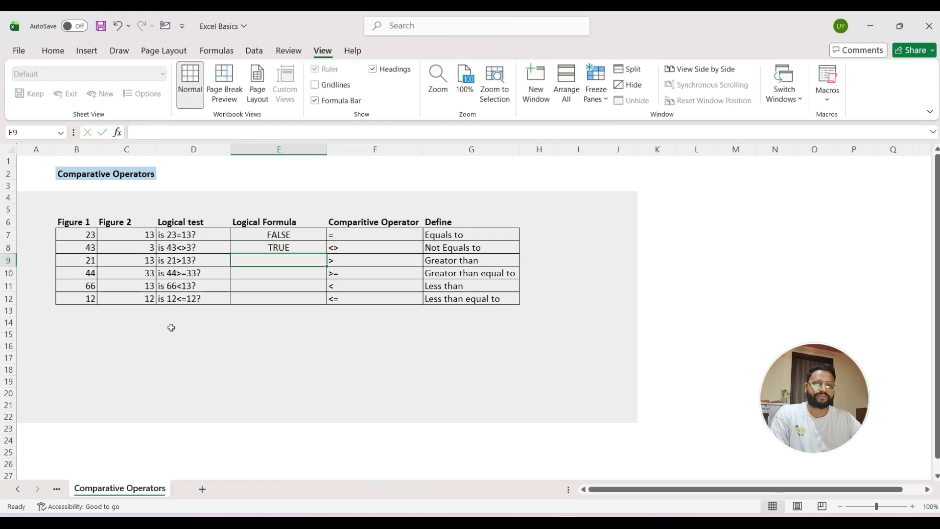
pyautogui.press('Up')
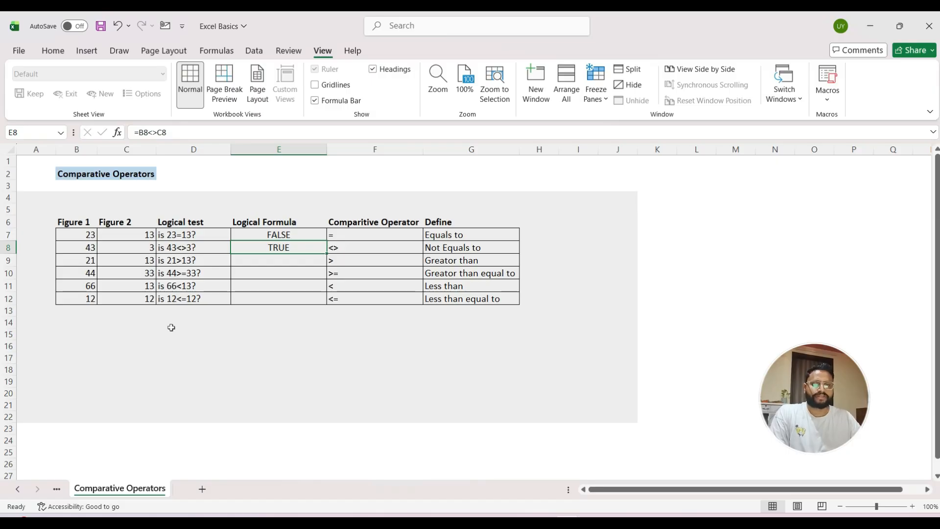
# Step: Enter the formula =B9>C9 in cell E9 to test whether Figure 1 is greater than Figure 2
pyautogui.press('Down')
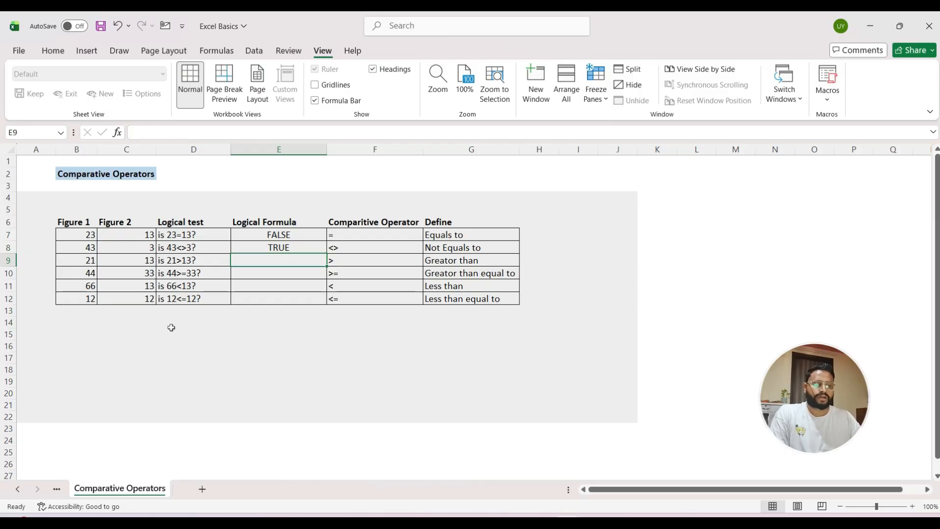
pyautogui.write('=')
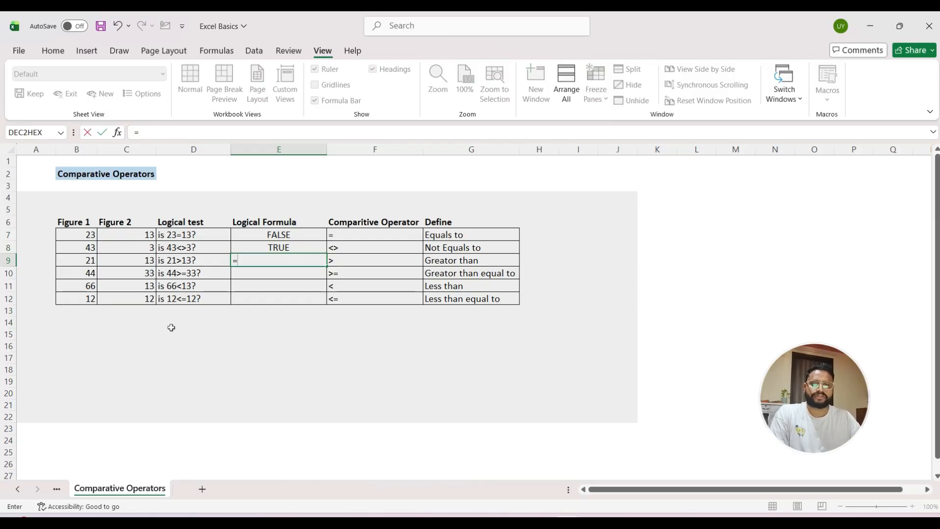
pyautogui.press('Left')
pyautogui.press('Left')
pyautogui.press('Left')
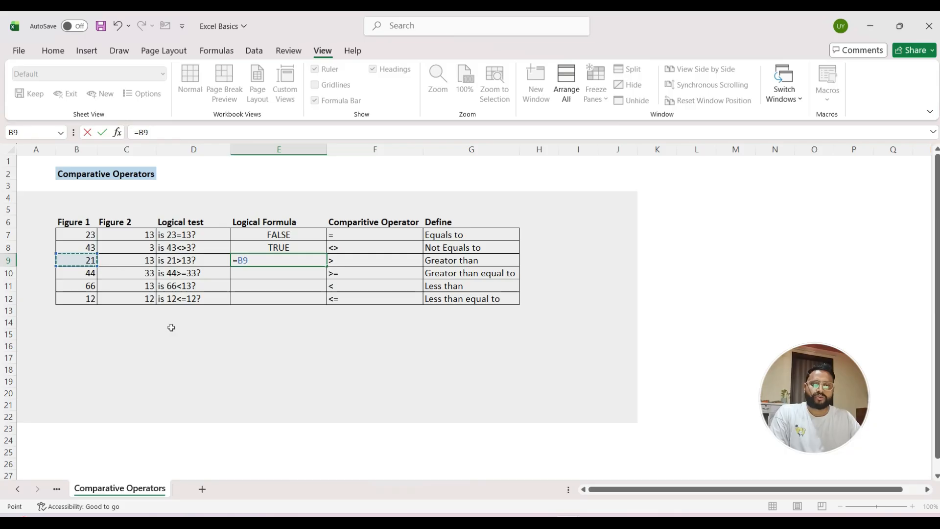
pyautogui.write('>')
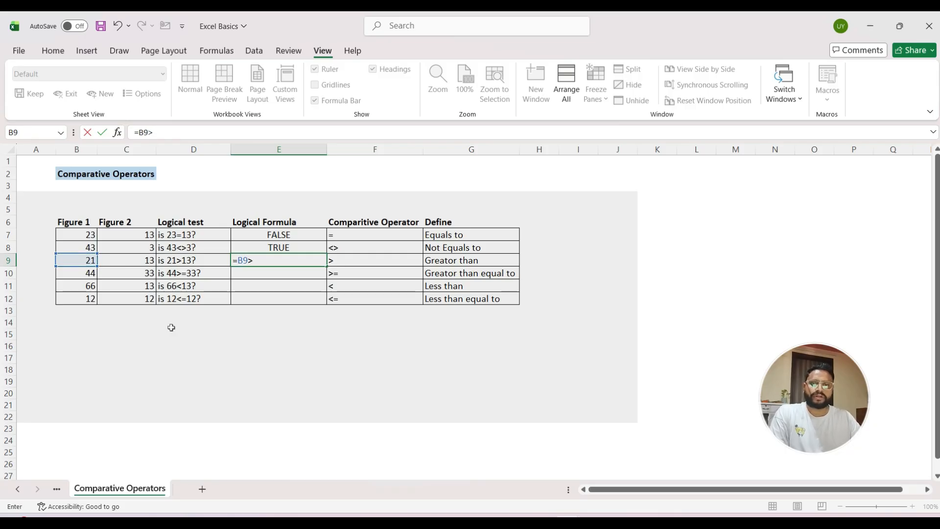
pyautogui.press('Left')
pyautogui.press('Left')
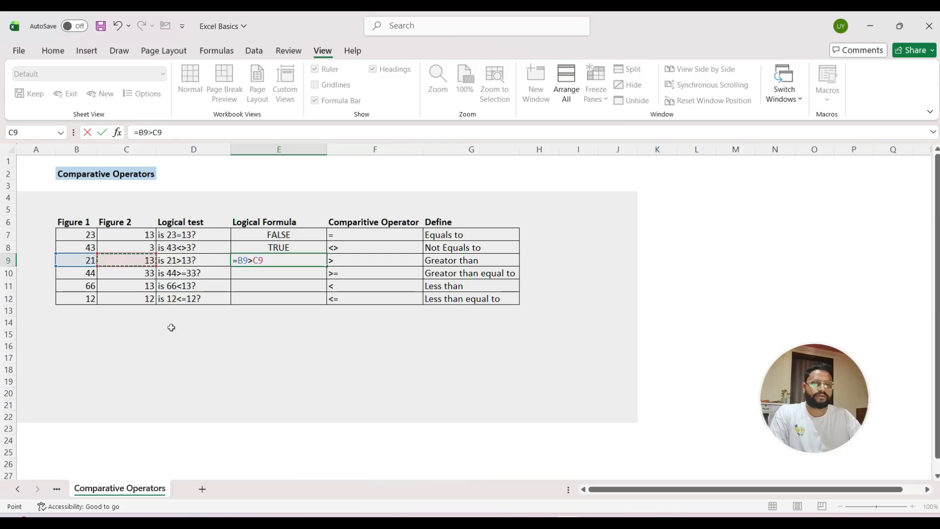
pyautogui.press('Return')
pyautogui.press('Up')
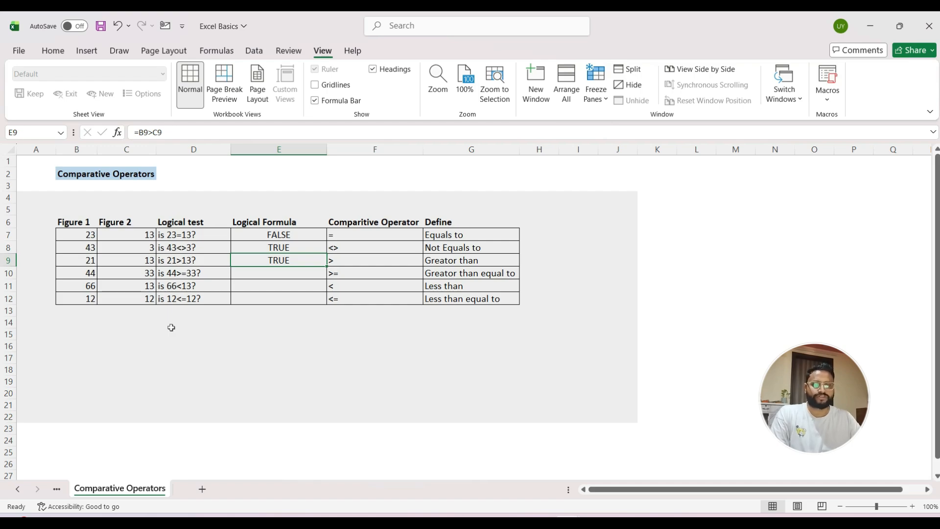
# Step: Enter the formula =B10>=C10 in cell E10 to test whether Figure 1 is greater than or equal to Figure 2
pyautogui.press('Down')
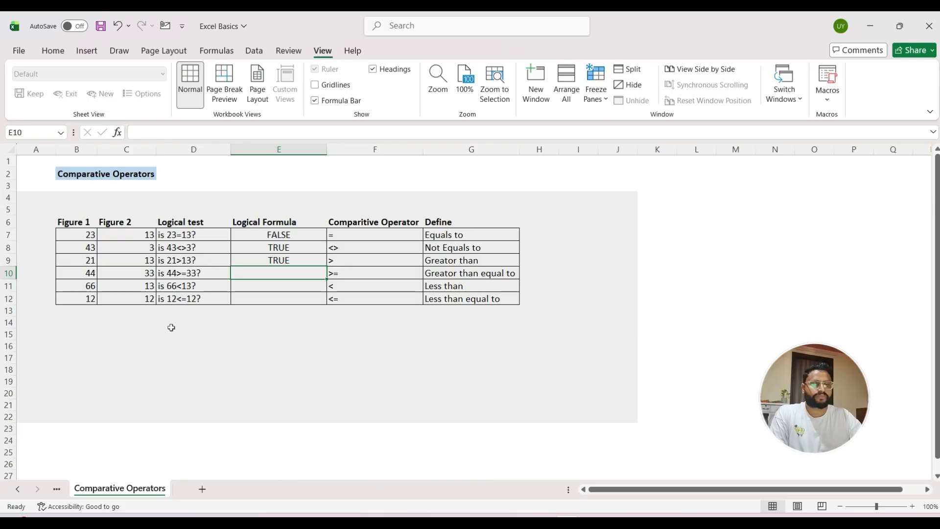
pyautogui.write('=')
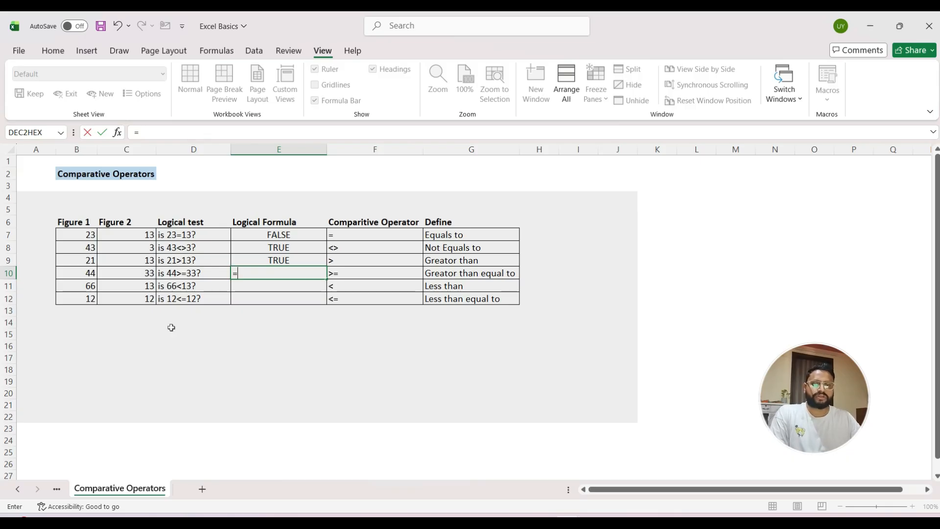
pyautogui.press('Left')
pyautogui.press('Left')
pyautogui.press('Left')
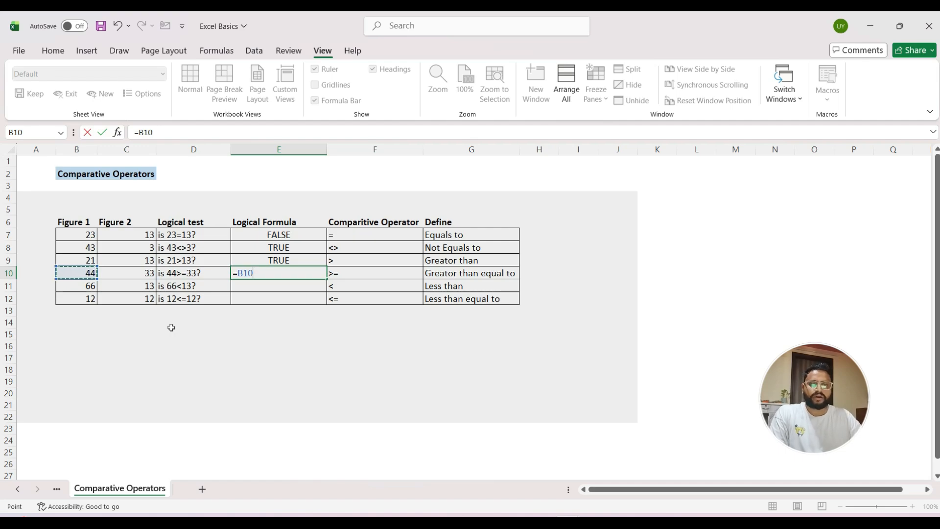
pyautogui.write('>=')
pyautogui.press('Left')
pyautogui.press('Left')
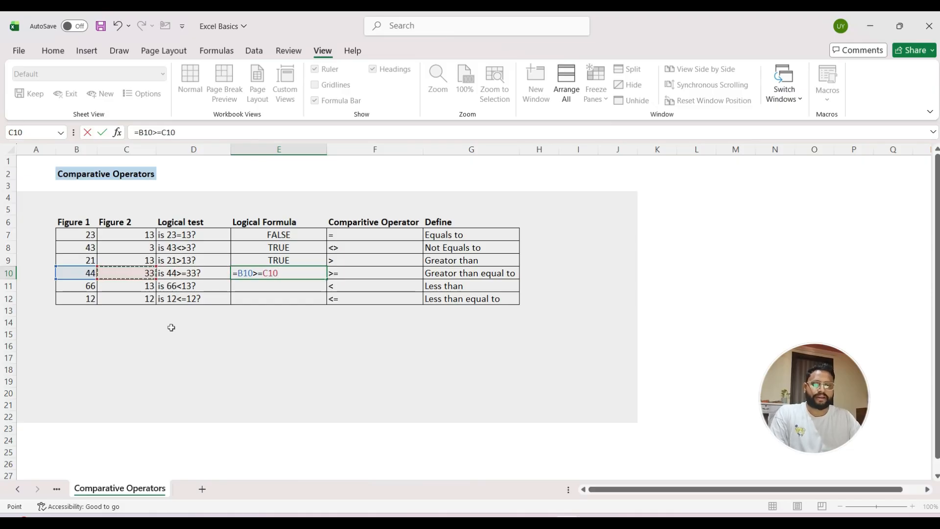
pyautogui.press('Return')
pyautogui.press('Up')
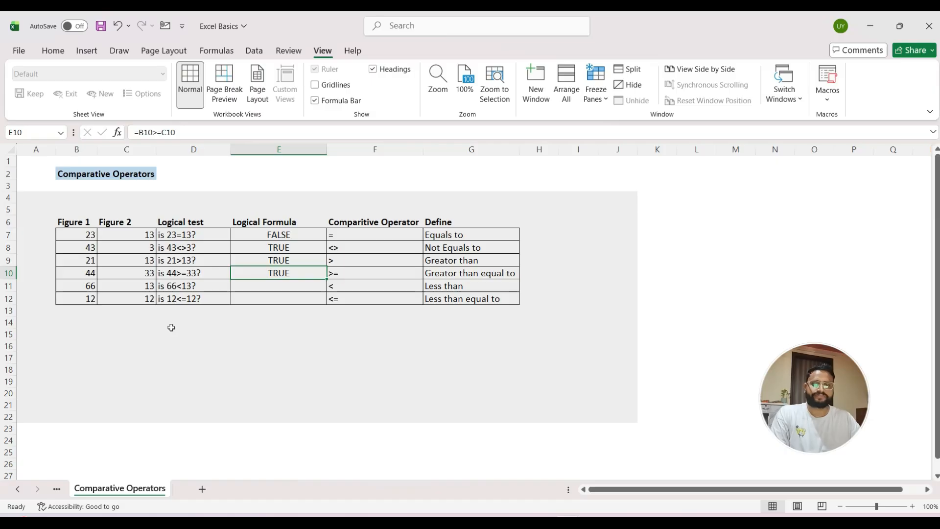
# Step: Enter the formula =B11<C11 in cell E11 to test whether Figure 1 is less than Figure 2
pyautogui.press('Down')
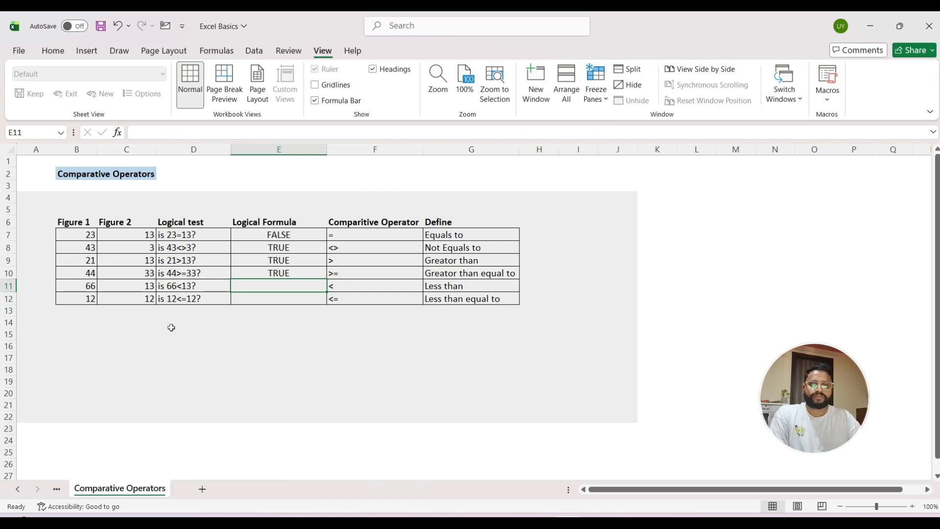
pyautogui.write('=')
pyautogui.press('Left')
pyautogui.press('Left')
pyautogui.press('Left')
pyautogui.write('<')
pyautogui.press('Left')
pyautogui.press('Left')
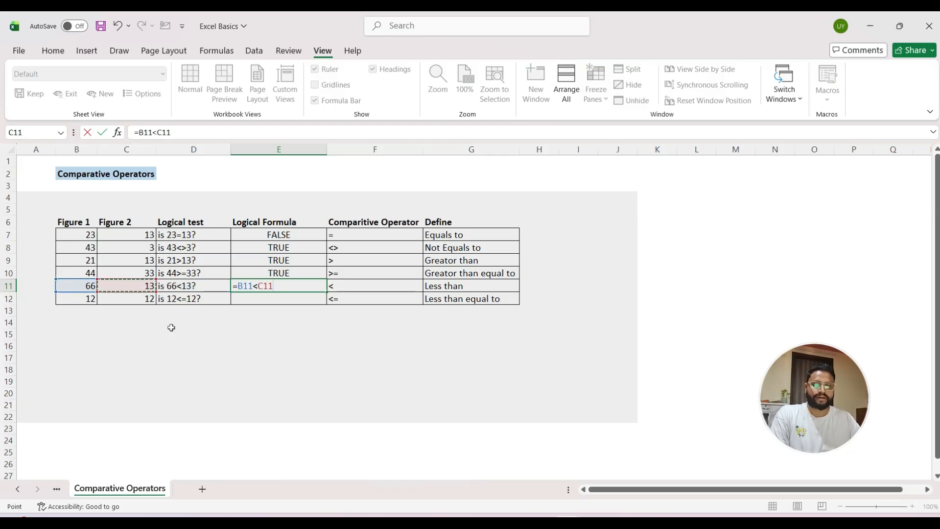
pyautogui.press('Return')
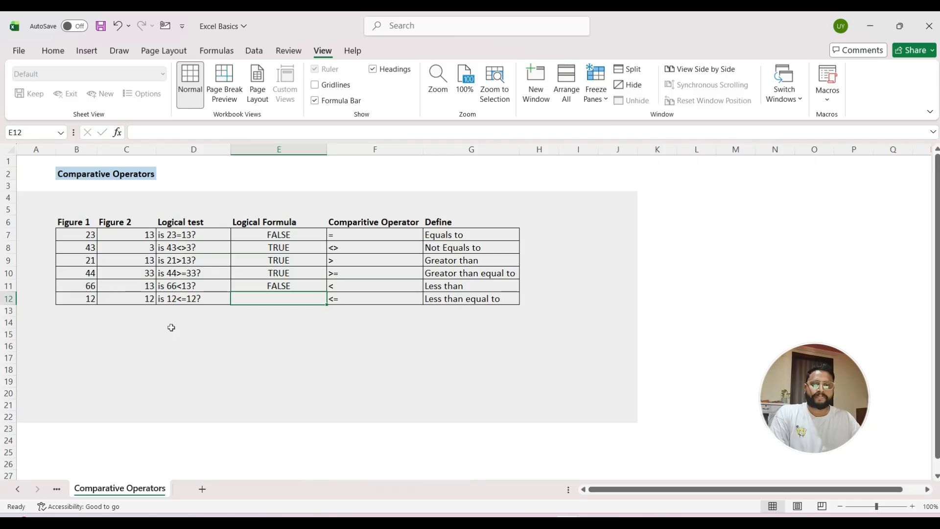
# Step: Examine the less-than formula in E11 against the two figures in row 11
pyautogui.press('Up')
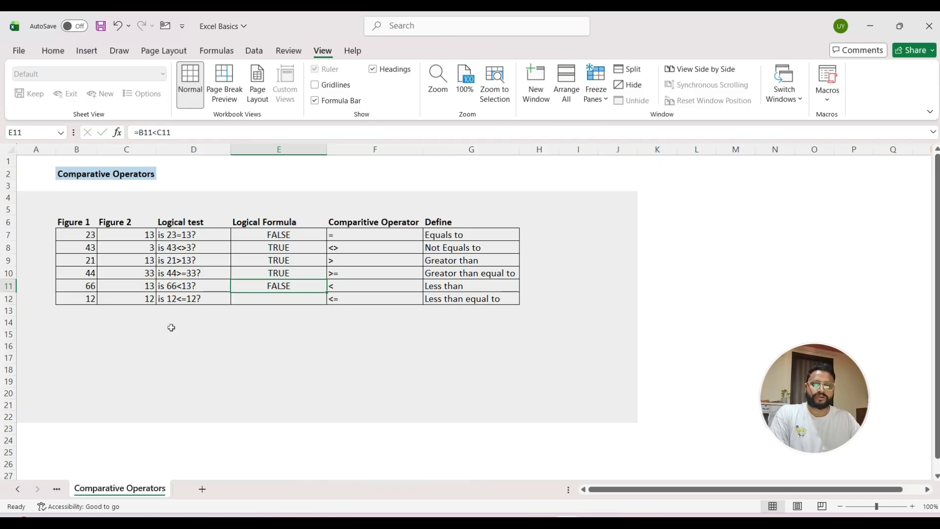
pyautogui.press('Left')
pyautogui.press('Left')
pyautogui.press('Left')
pyautogui.press('Right')
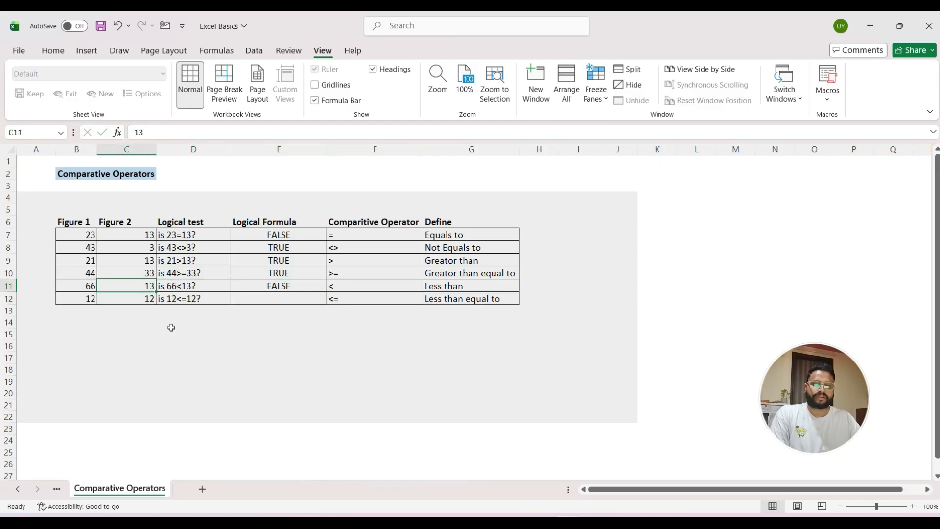
pyautogui.press('Right')
pyautogui.press('Right')
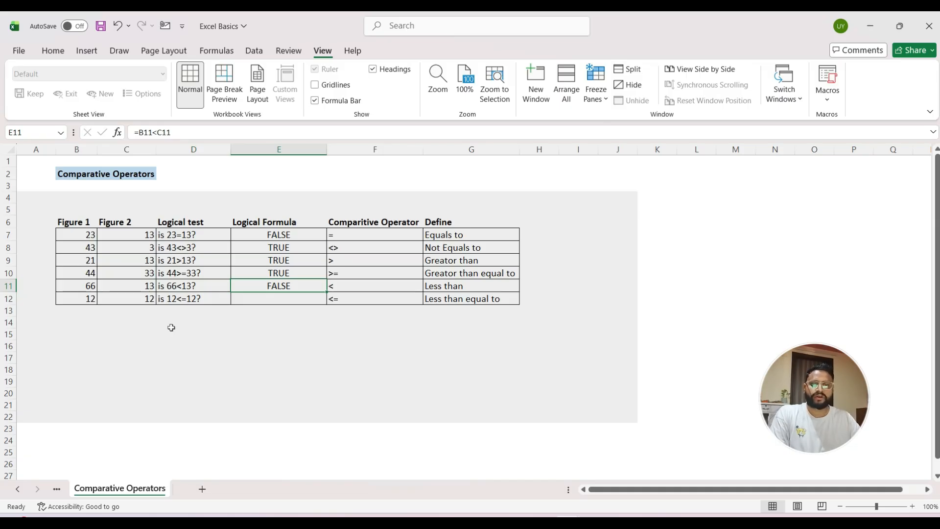
pyautogui.press('Down')
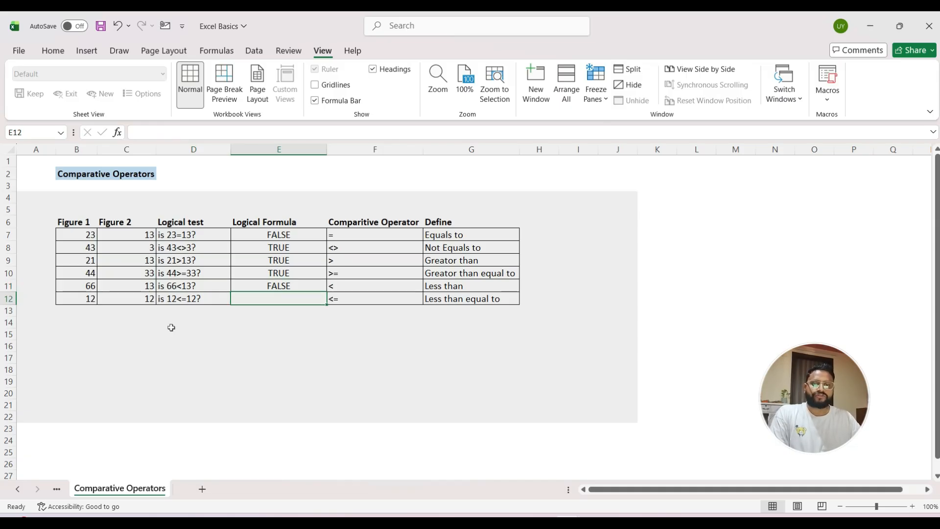
pyautogui.press('Up')
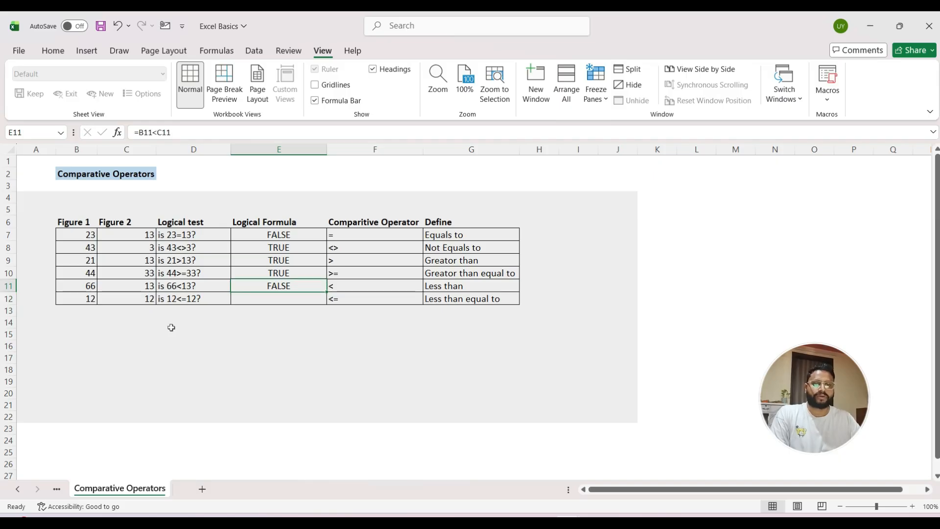
# Step: Enter the formula =B12<=C12 in cell E12 to test whether Figure 1 is less than or equal to Figure 2
pyautogui.press('Down')
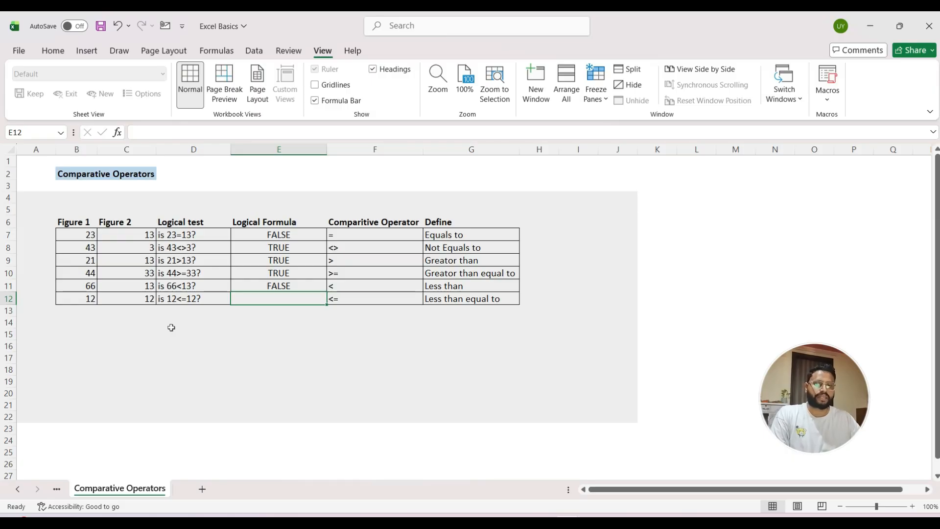
pyautogui.write('=')
pyautogui.press('Left')
pyautogui.press('Left')
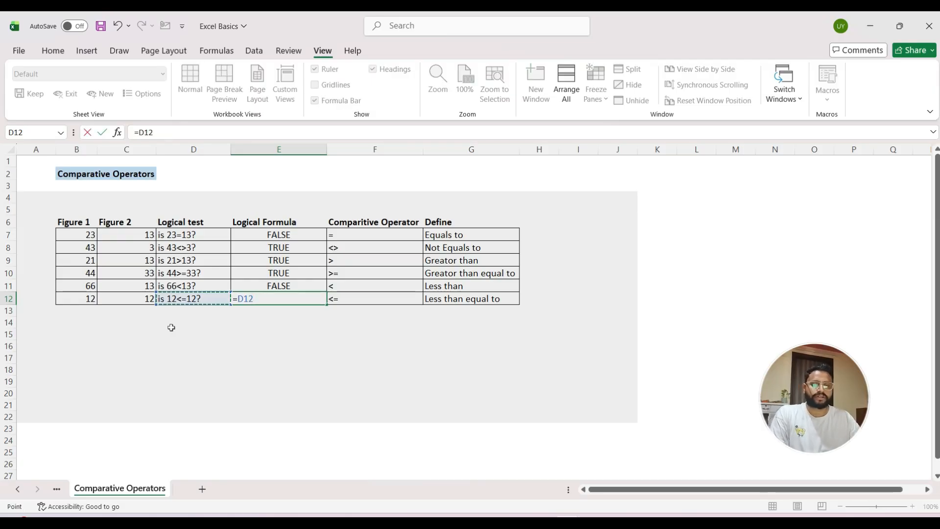
pyautogui.press('Left')
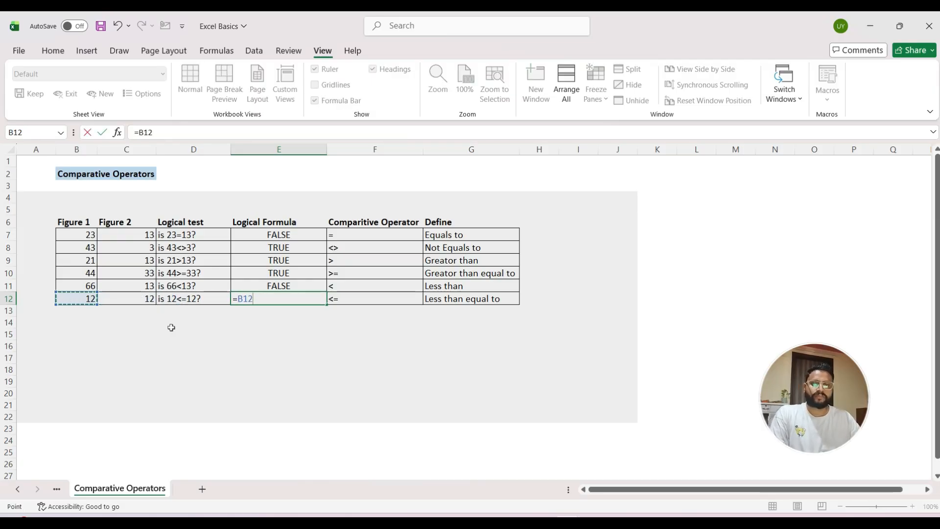
pyautogui.write('<=')
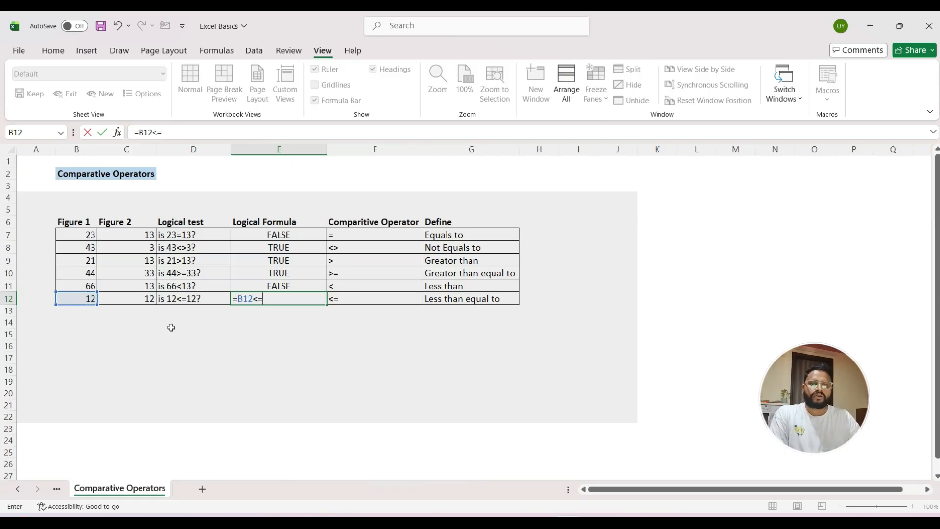
pyautogui.press('Left')
pyautogui.press('Left')
pyautogui.press('Return')
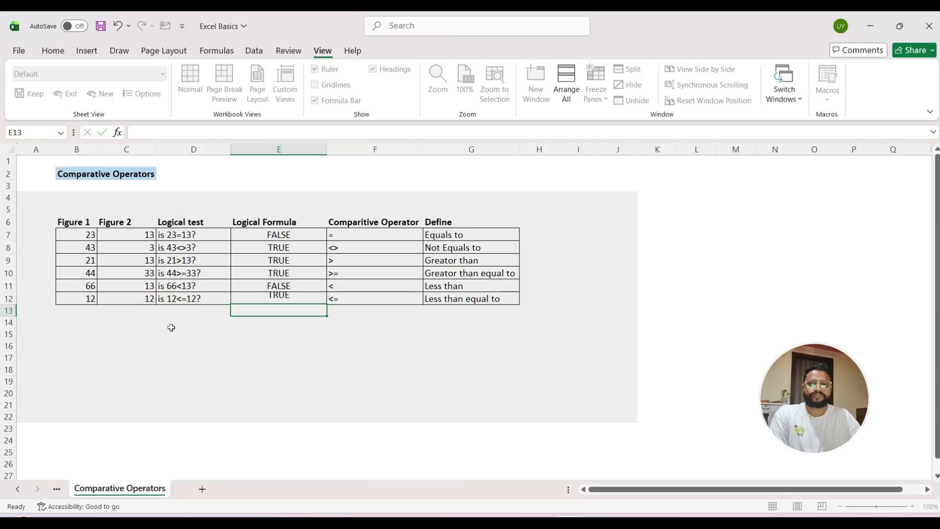
# Step: Review the less-than-or-equal formula in E12 and the comparison operators listed in F7:F12 alongside their definitions
pyautogui.press('Up')
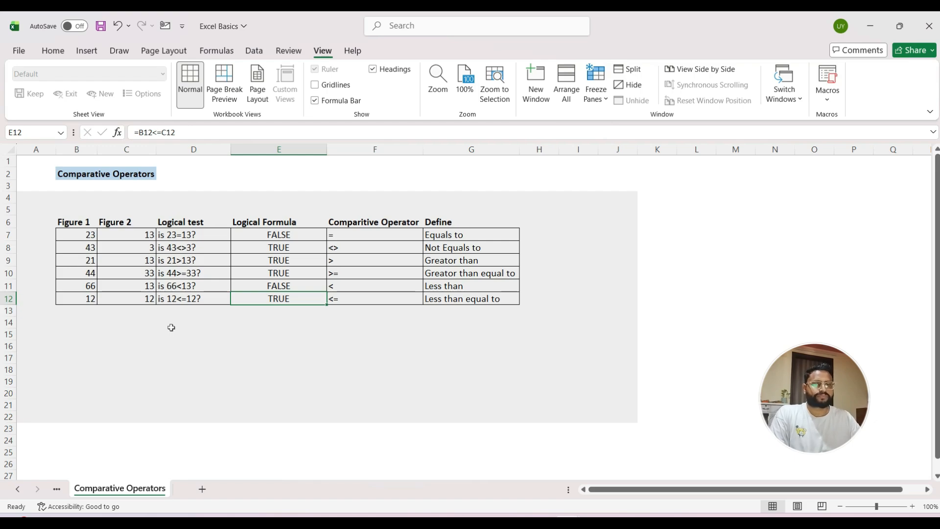
pyautogui.press('Right')
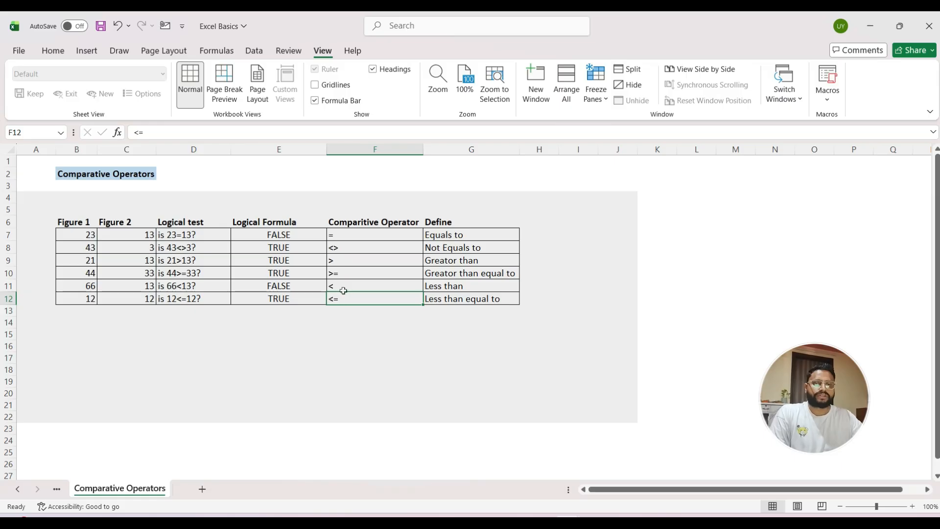
pyautogui.keyDown('ctrl'); pyautogui.click(351, 276); pyautogui.keyUp('ctrl')
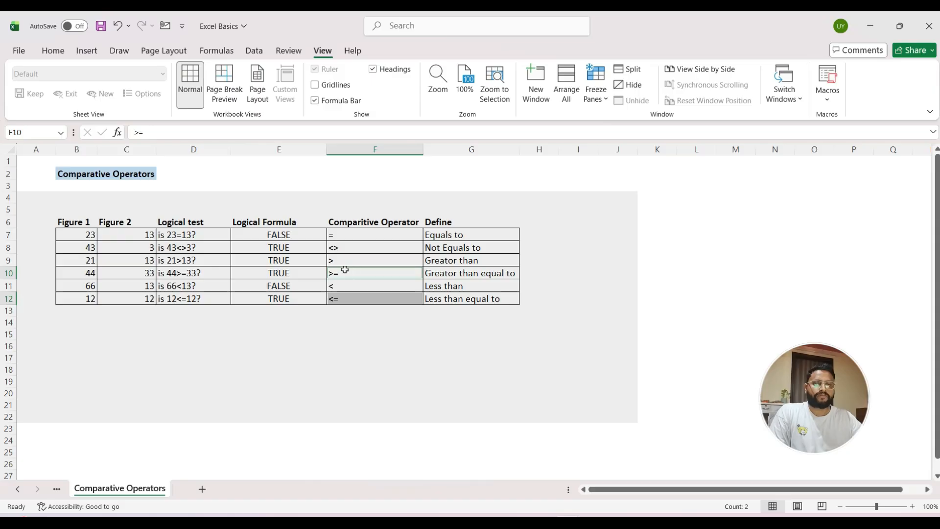
pyautogui.click(345, 258)
pyautogui.click(340, 283)
pyautogui.click(344, 233)
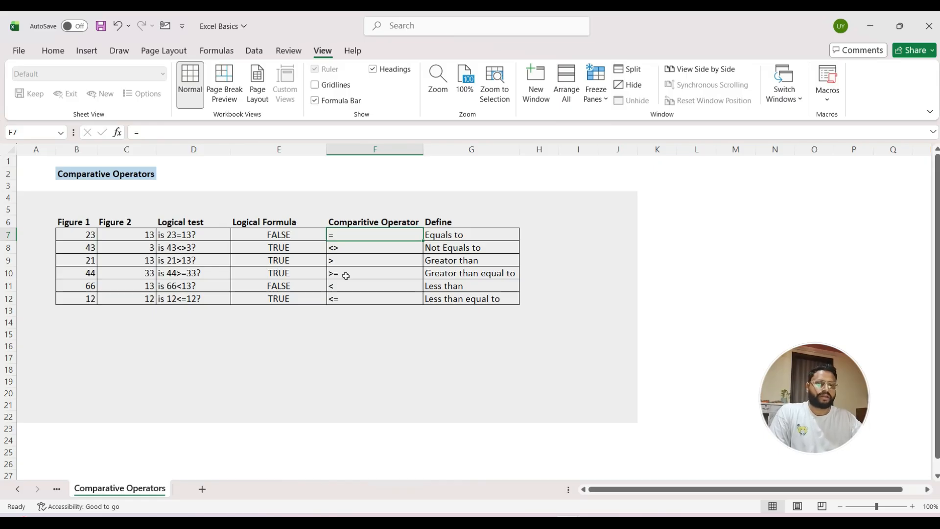
pyautogui.click(348, 283)
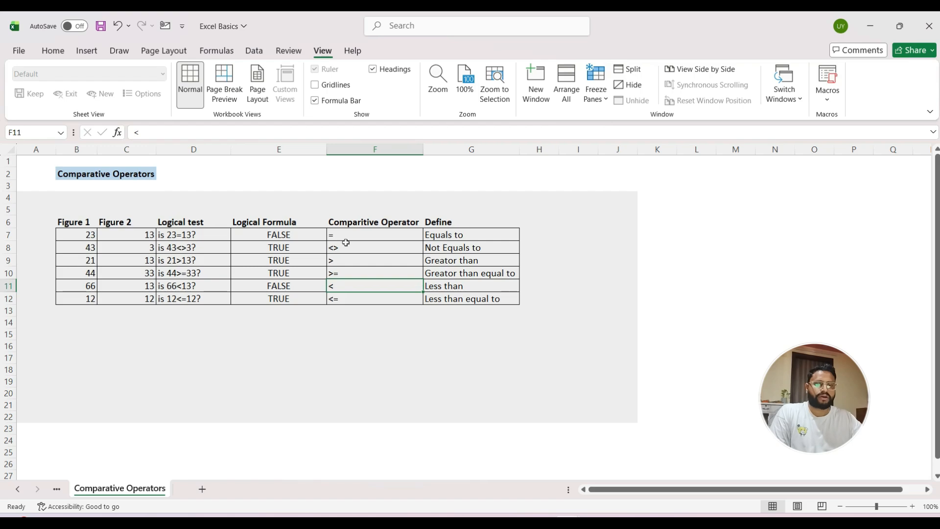
pyautogui.click(350, 237)
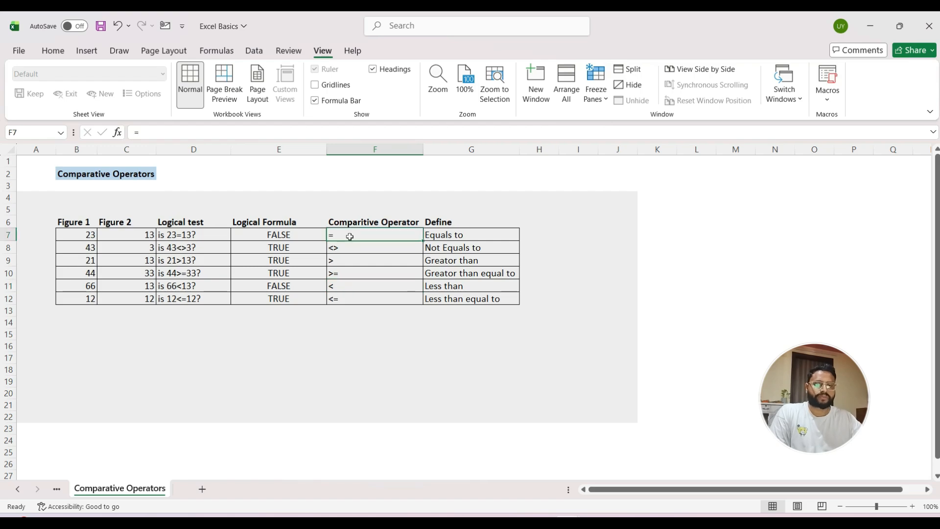
pyautogui.click(348, 249)
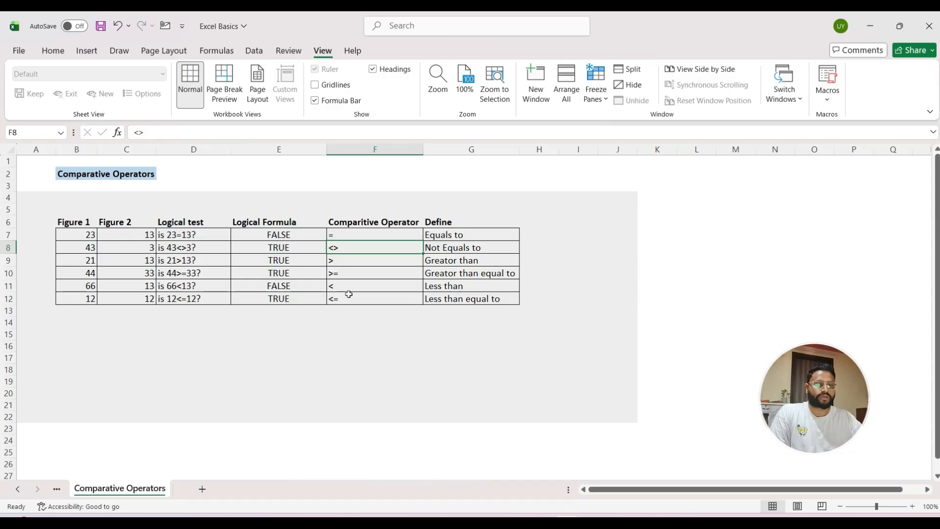
pyautogui.click(337, 234)
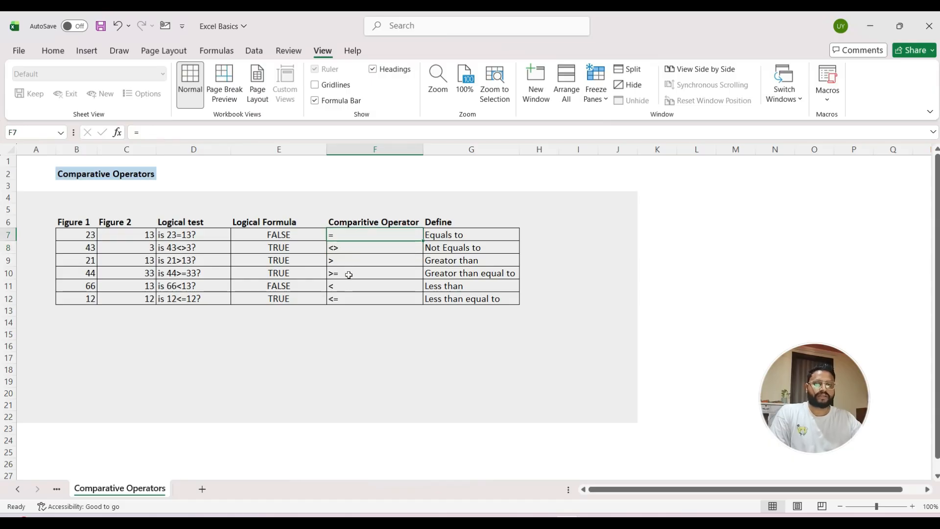